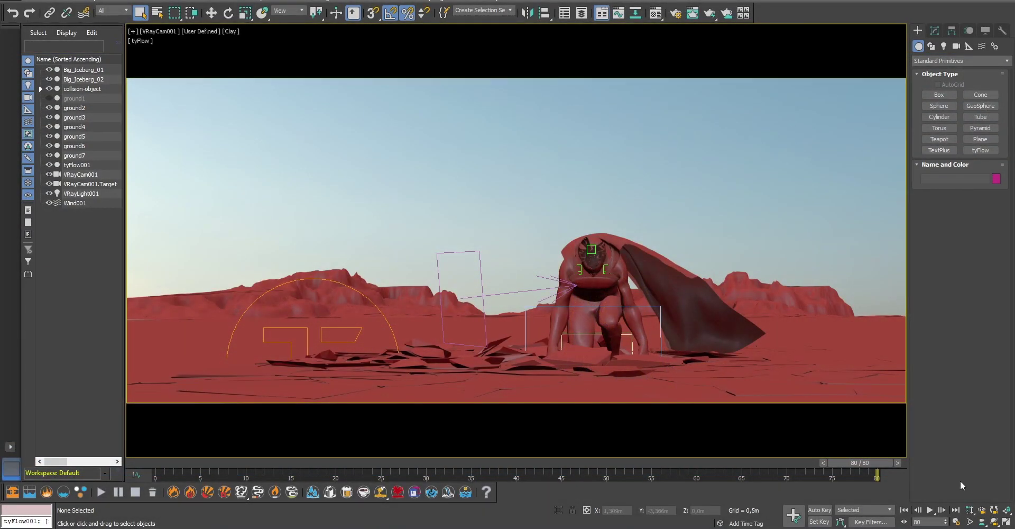
{"action": "left_click", "coordinate": [904, 509]}
{"action": "left_click", "coordinate": [929, 509]}
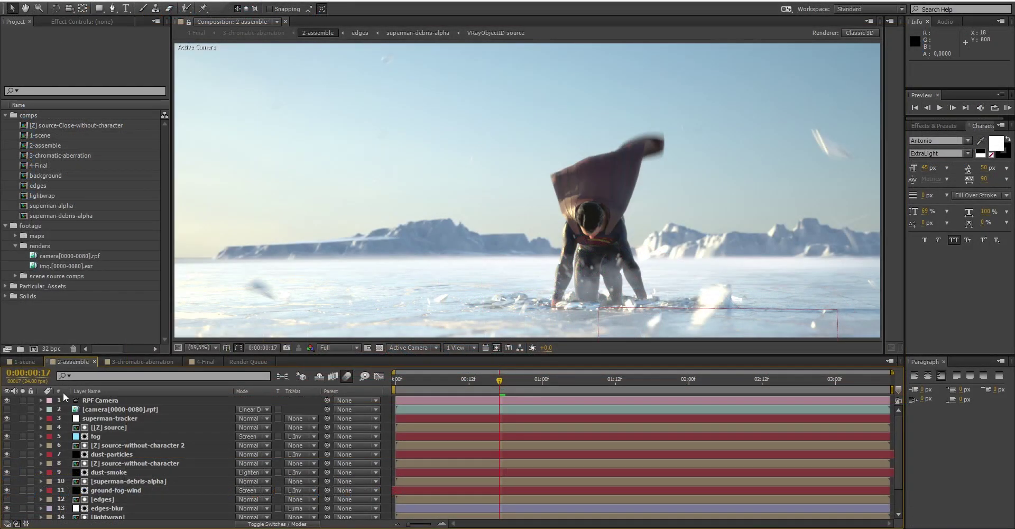
{"action": "left_click", "coordinate": [23, 454]}
{"action": "left_click", "coordinate": [23, 472]}
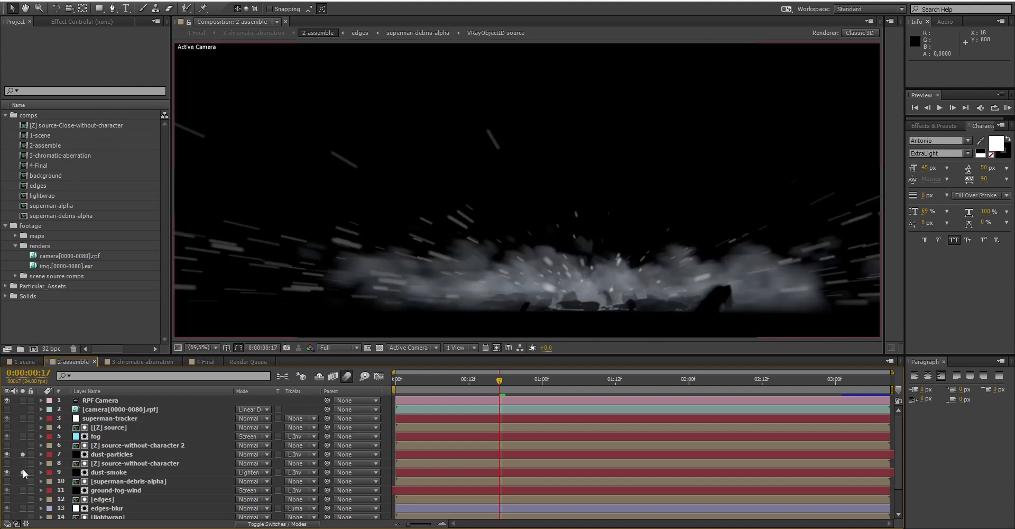
{"action": "left_click", "coordinate": [23, 453]}
{"action": "left_click", "coordinate": [22, 472]}
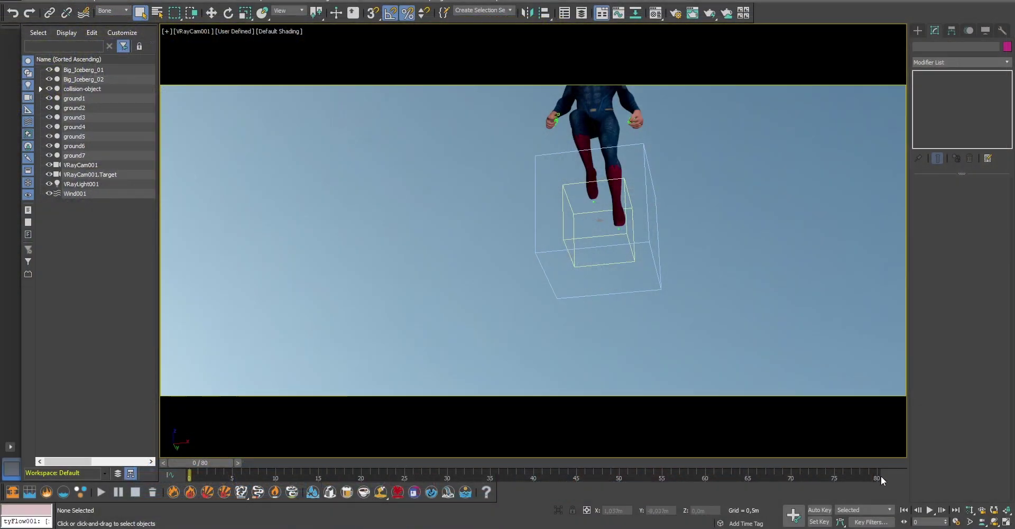
Play the landing animation, stop it at frame 62 with Superman crouched, and show the Create panel
{"action": "left_click", "coordinate": [930, 511]}
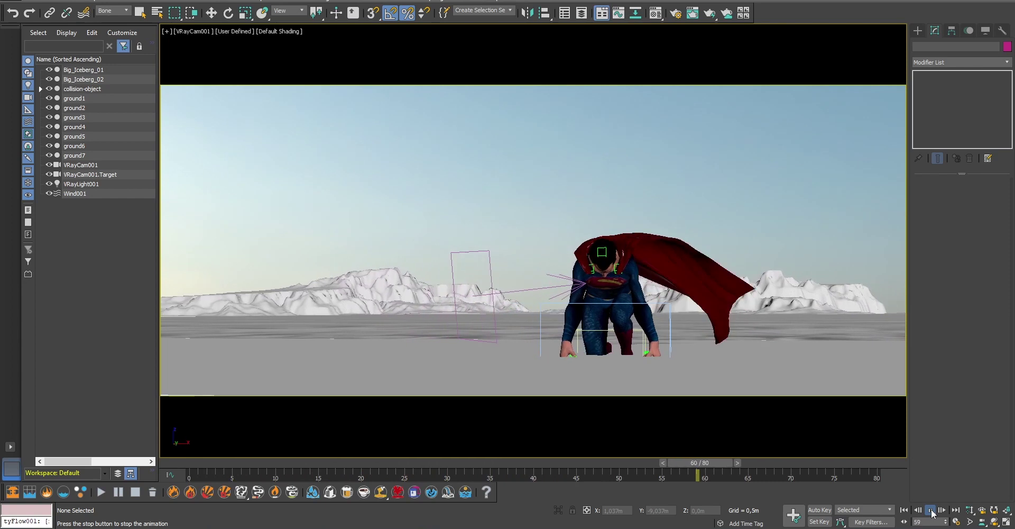
{"action": "left_click", "coordinate": [930, 511]}
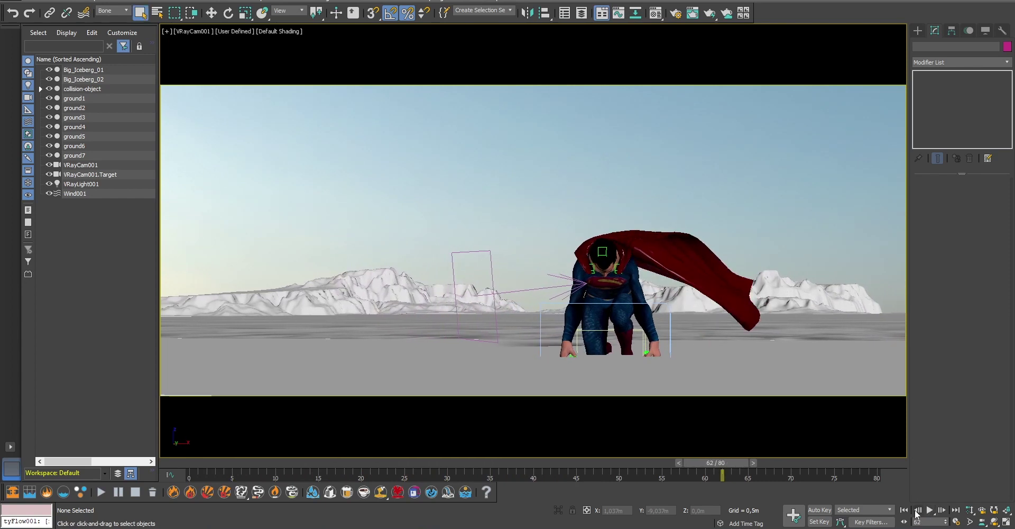
{"action": "left_click", "coordinate": [917, 30]}
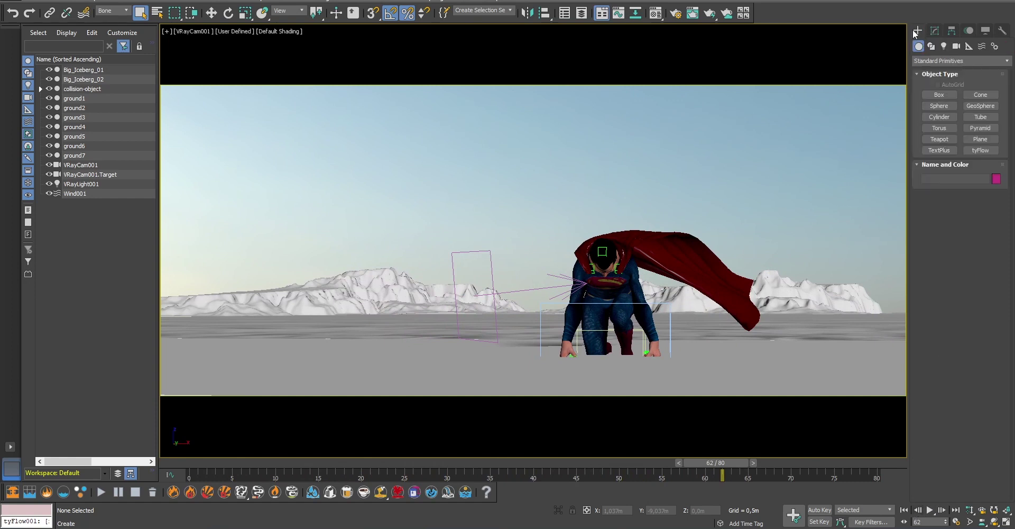
Create a tyFlow001 object in the scene and open its tyFlow editor
{"action": "left_click", "coordinate": [938, 61]}
{"action": "left_click", "coordinate": [938, 61]}
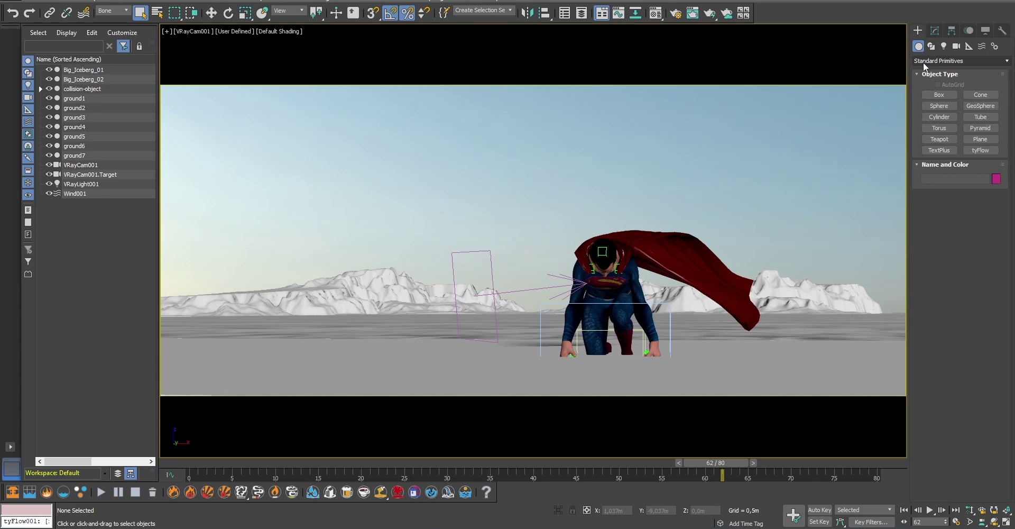
{"action": "left_click", "coordinate": [978, 150]}
{"action": "left_click", "coordinate": [341, 357]}
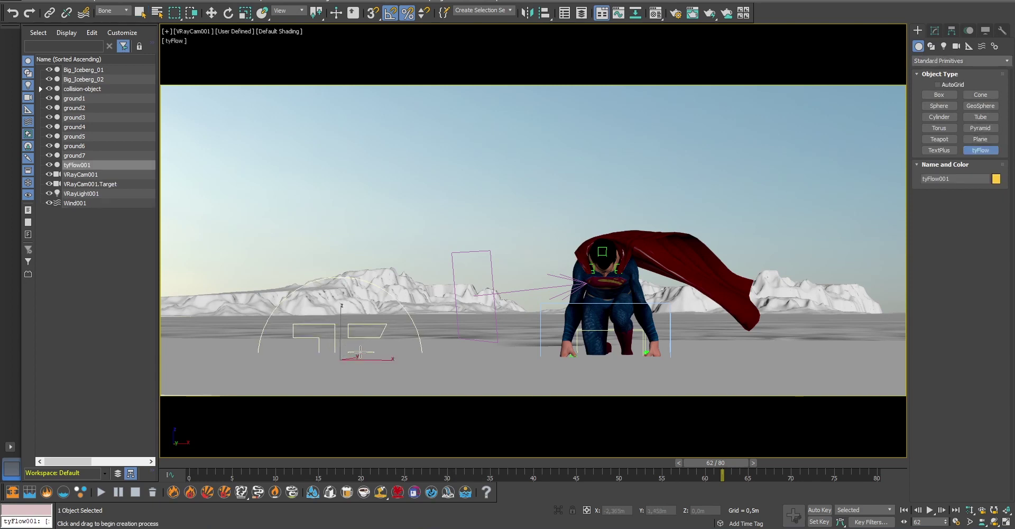
{"action": "left_click", "coordinate": [934, 31]}
{"action": "left_click", "coordinate": [959, 207]}
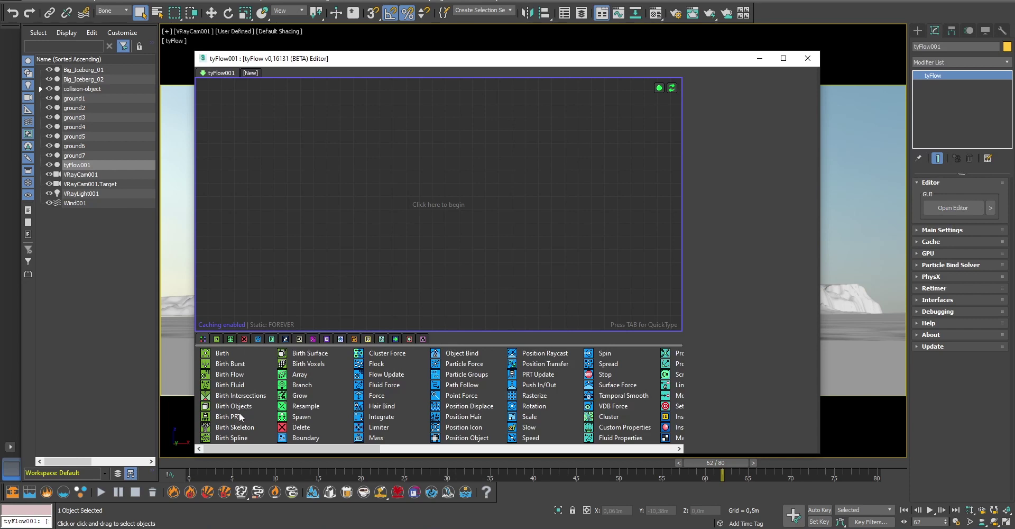
Add a Birth Objects event (Event_001) and move and shrink the tyFlow editor window
{"action": "left_click_drag", "start_coordinate": [246, 408], "coordinate": [249, 385]}
{"action": "left_click_drag", "start_coordinate": [276, 198], "coordinate": [277, 199]}
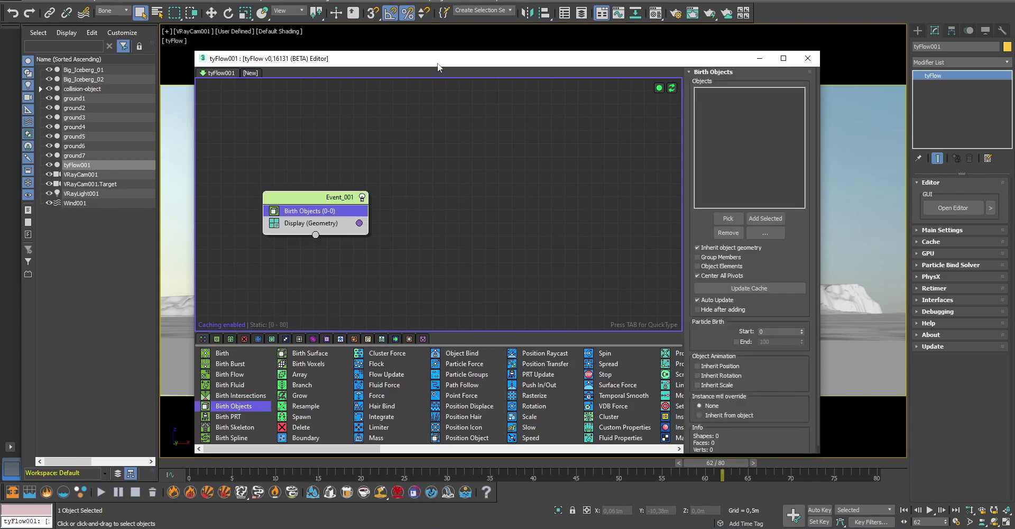
{"action": "left_click_drag", "start_coordinate": [438, 67], "coordinate": [255, 139]}
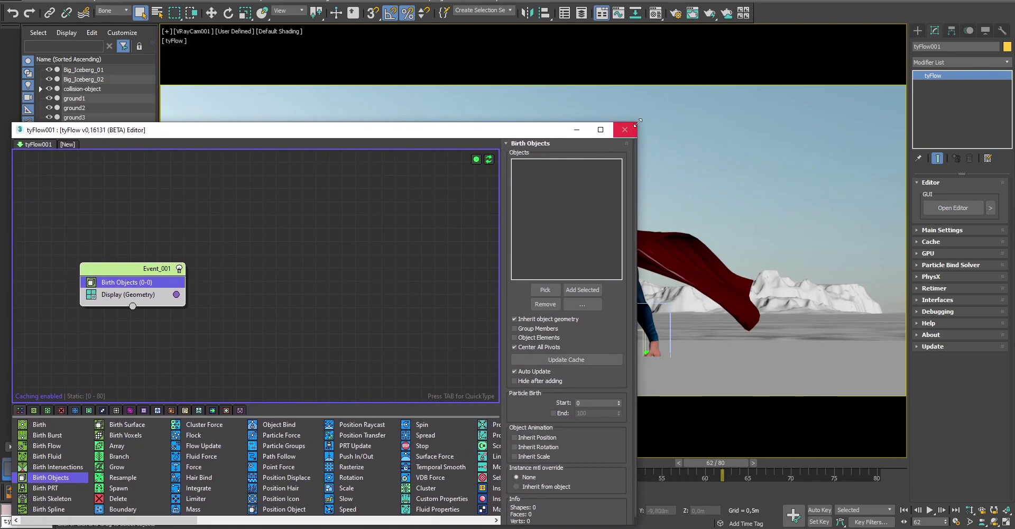
{"action": "left_click_drag", "start_coordinate": [636, 124], "coordinate": [489, 209]}
{"action": "left_click_drag", "start_coordinate": [116, 351], "coordinate": [86, 271]}
Add ground1 as the Birth Objects source and hide the original ground1
{"action": "left_click", "coordinate": [89, 99]}
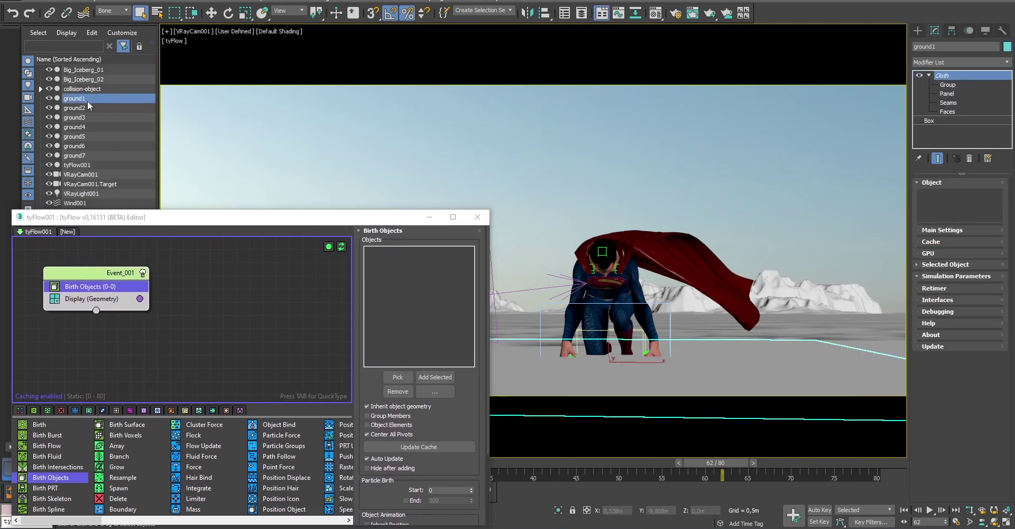
{"action": "left_click", "coordinate": [450, 377]}
{"action": "left_click", "coordinate": [50, 98]}
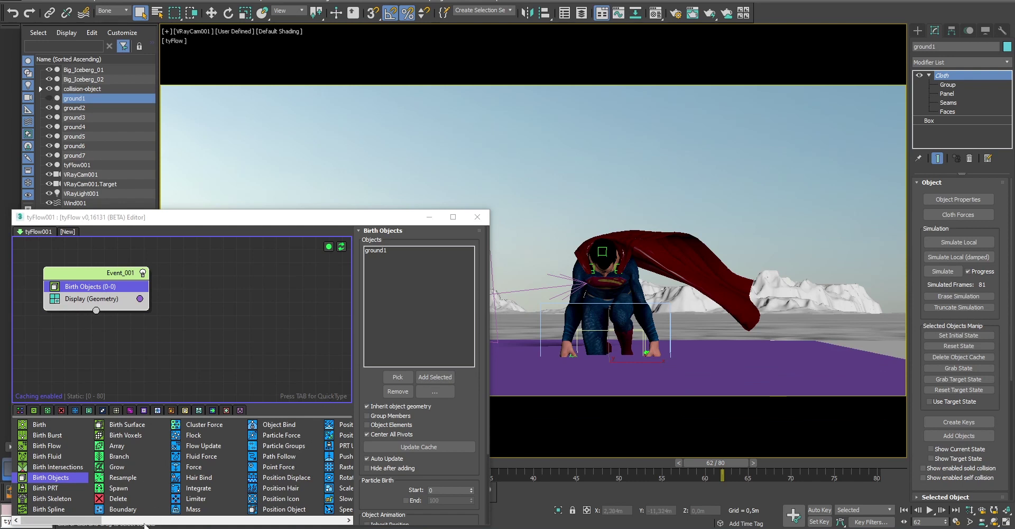
{"action": "left_click_drag", "start_coordinate": [66, 521], "coordinate": [190, 521]}
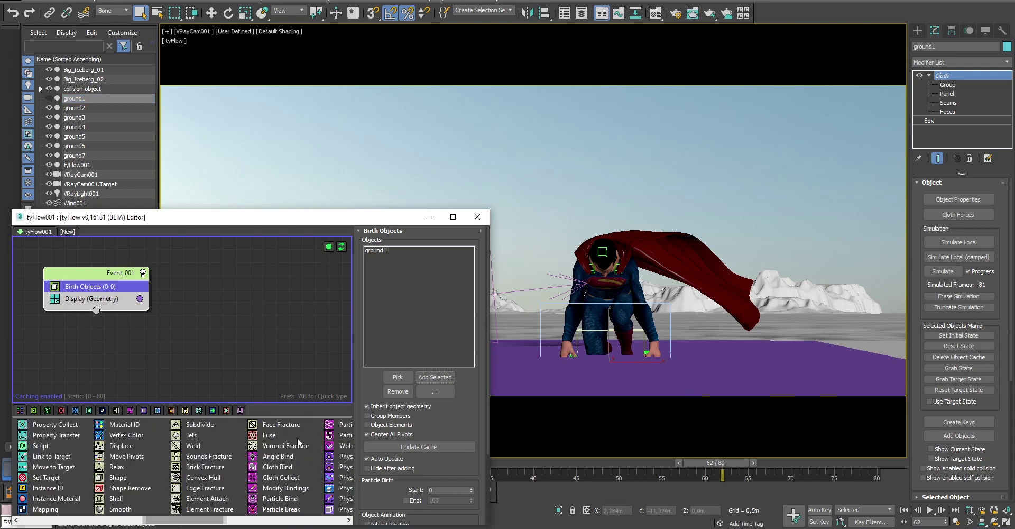
Insert Voronoi Fracture after Birth Objects and view it in Perspective with Edged Faces
{"action": "left_click_drag", "start_coordinate": [297, 442], "coordinate": [114, 299]}
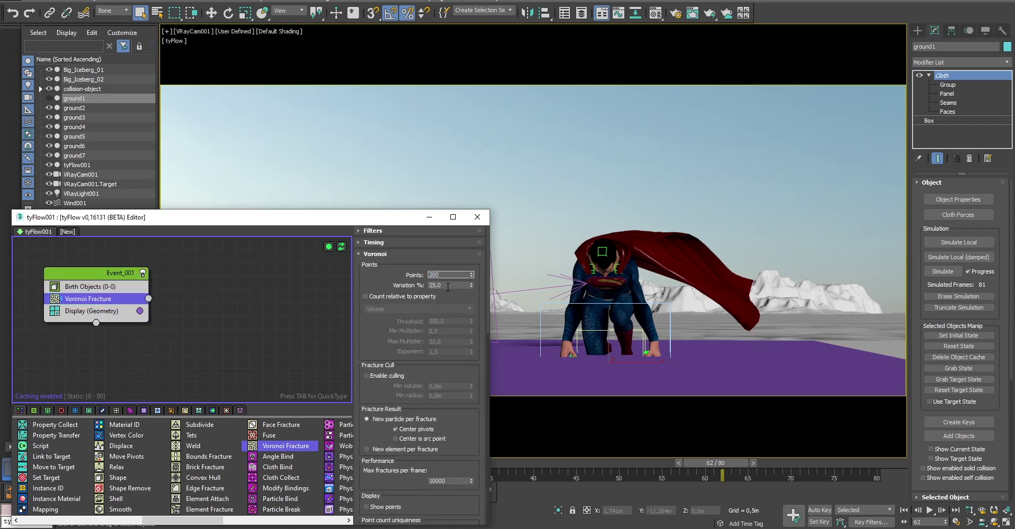
{"action": "left_click", "coordinate": [275, 31]}
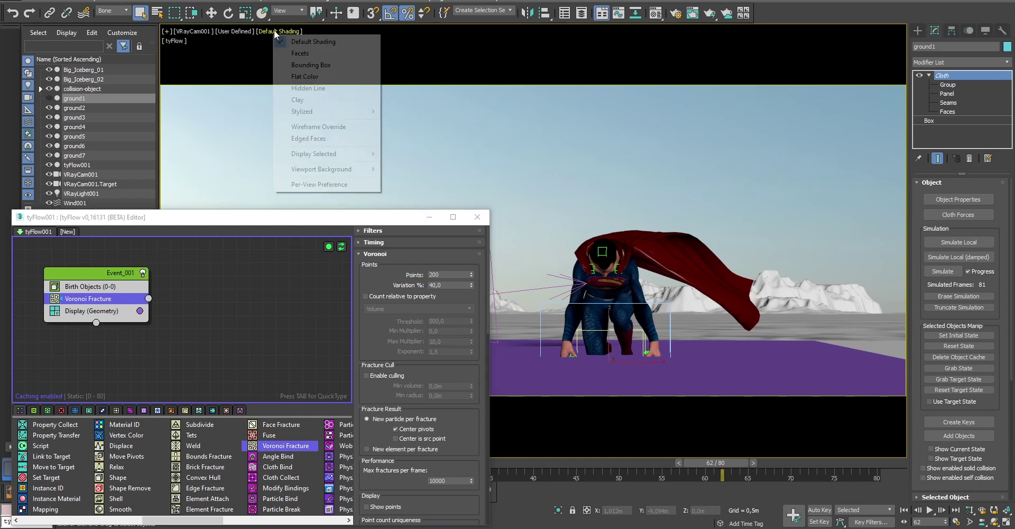
{"action": "left_click", "coordinate": [299, 139]}
{"action": "left_click", "coordinate": [188, 32]}
{"action": "left_click", "coordinate": [242, 67]}
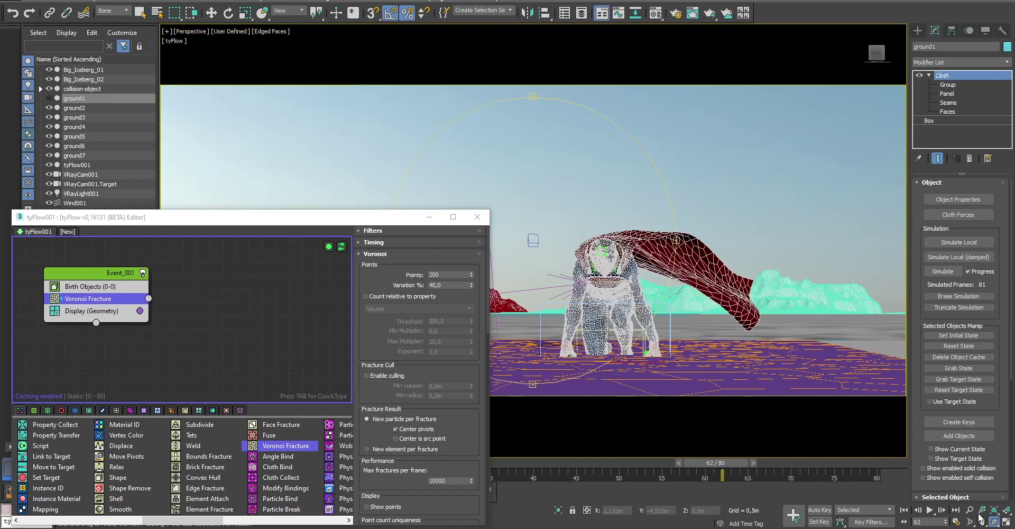
Inspect the fractured ground, then return to the VRayCam001 view with default shading
{"action": "middle_click_drag", "start_coordinate": [529, 248], "coordinate": [523, 214], "text": "alt"}
{"action": "left_click", "coordinate": [196, 32]}
{"action": "mouse_move", "coordinate": [281, 41]}
{"action": "left_click", "coordinate": [402, 42]}
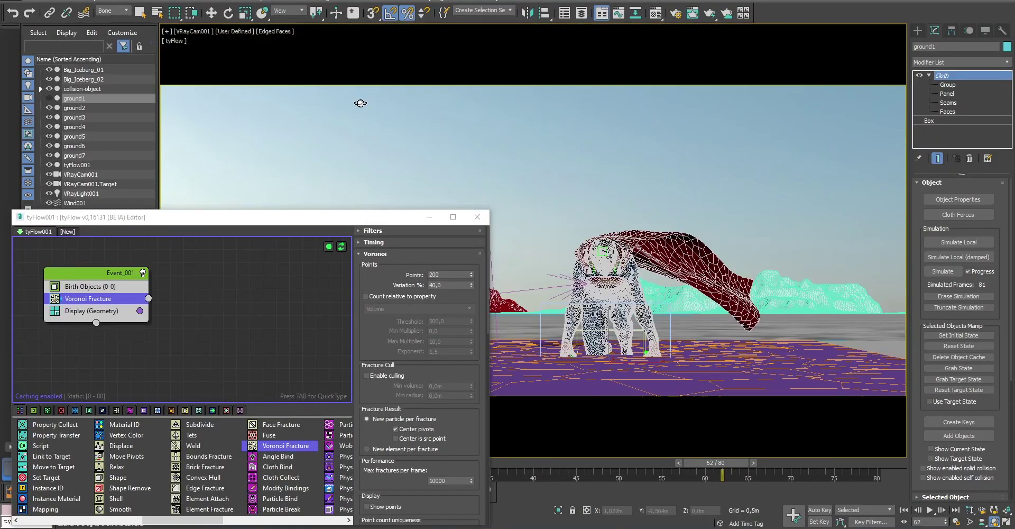
{"action": "left_click", "coordinate": [273, 31]}
{"action": "left_click", "coordinate": [312, 120]}
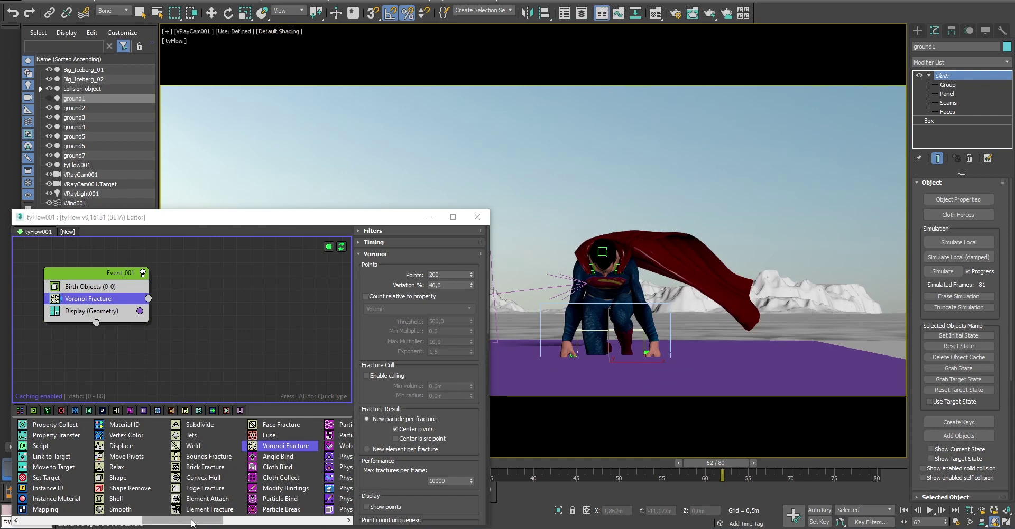
Add PhysX Shape (Convex Hull) and PhysX Collision (Convex) below Voronoi Fracture in Event_001
{"action": "left_click_drag", "start_coordinate": [191, 523], "coordinate": [214, 522]}
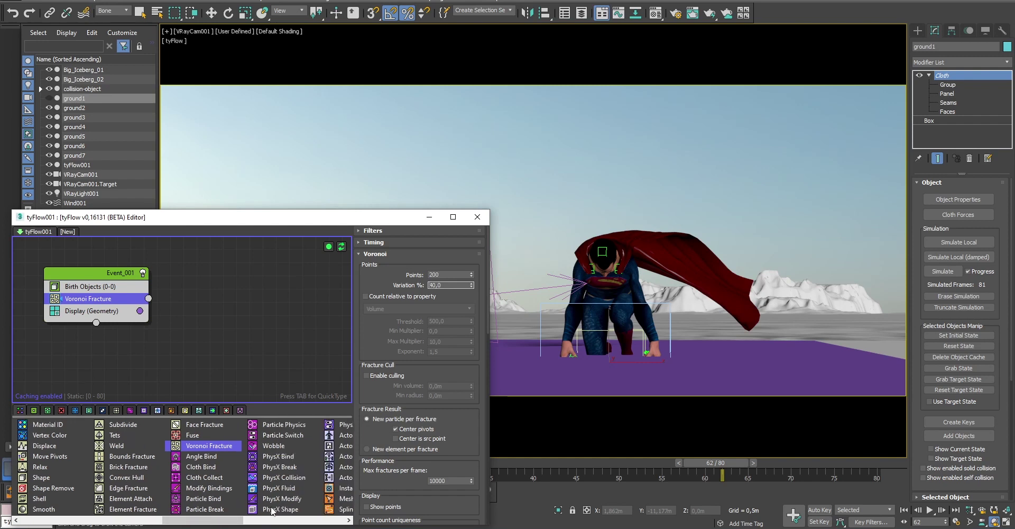
{"action": "left_click_drag", "start_coordinate": [272, 511], "coordinate": [276, 508]}
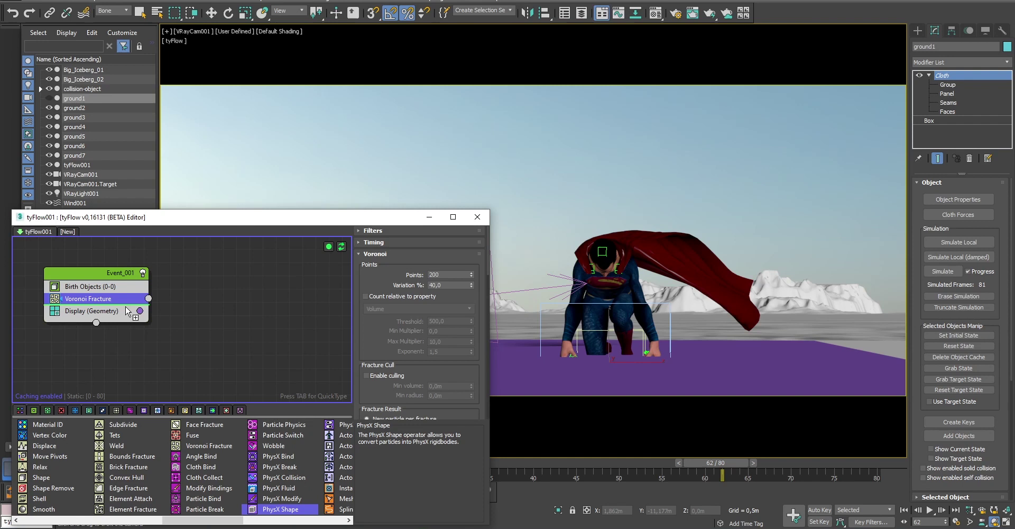
{"action": "left_click_drag", "start_coordinate": [126, 310], "coordinate": [128, 310]}
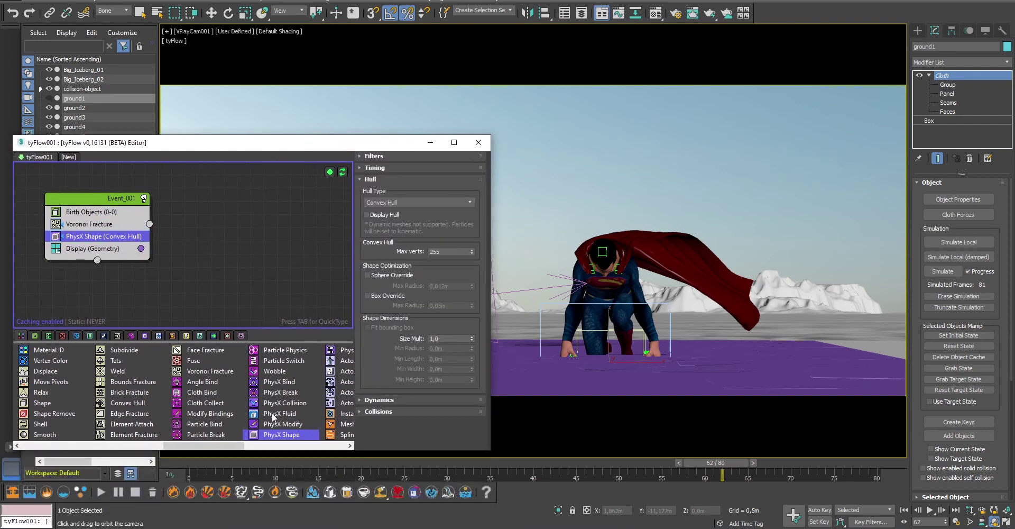
{"action": "left_click_drag", "start_coordinate": [283, 404], "coordinate": [159, 279]}
{"action": "left_click_drag", "start_coordinate": [136, 248], "coordinate": [137, 248]}
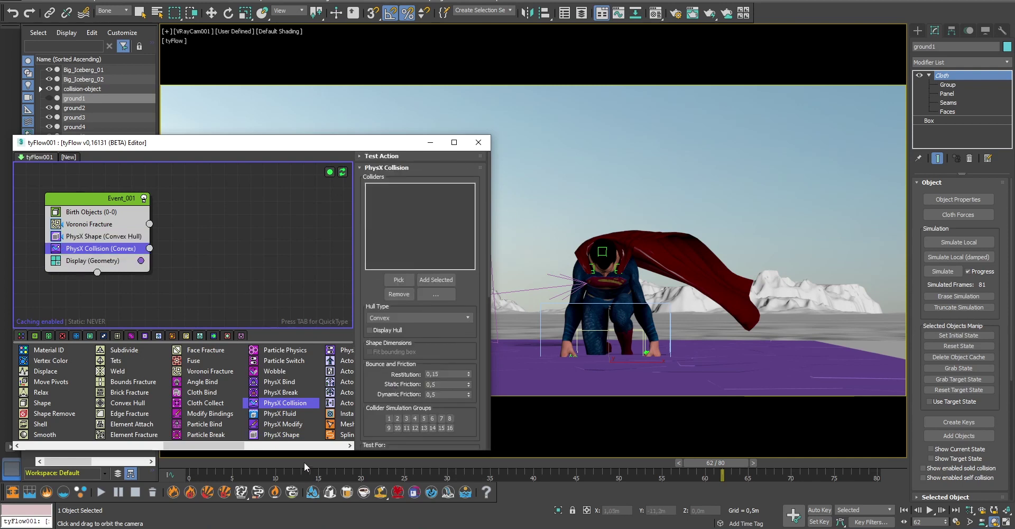
Go to frame 6, enable Edged Faces, and set the selection filter to All
{"action": "left_click_drag", "start_coordinate": [305, 464], "coordinate": [251, 464]}
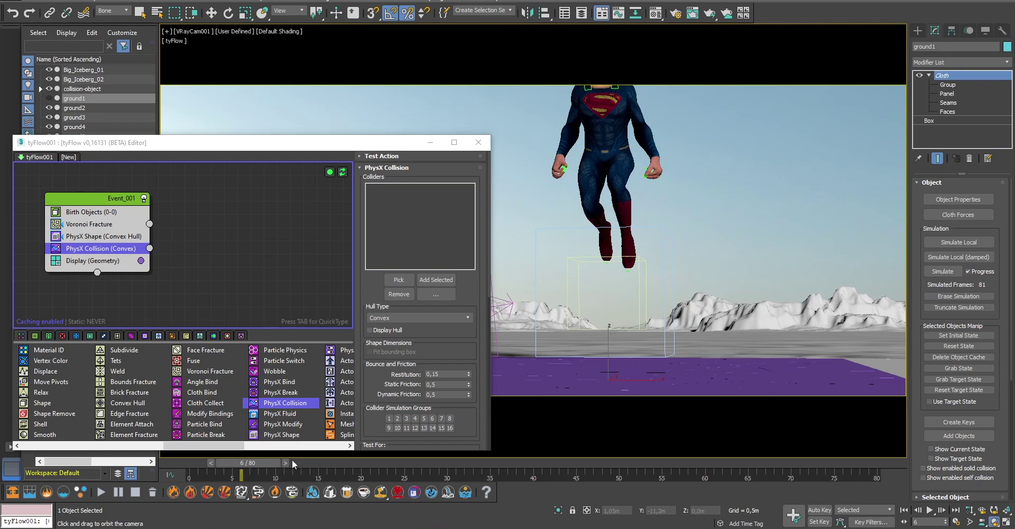
{"action": "left_click", "coordinate": [283, 31]}
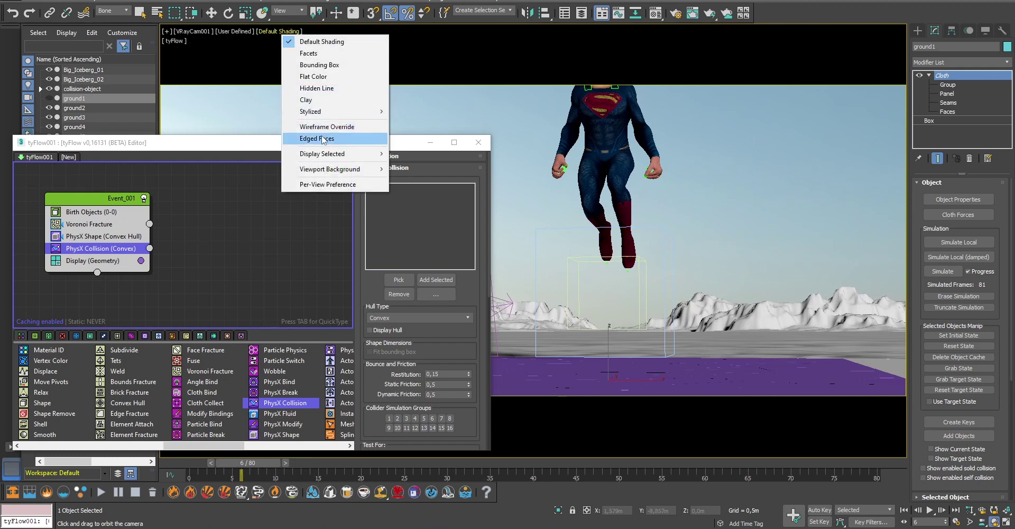
{"action": "left_click", "coordinate": [326, 140]}
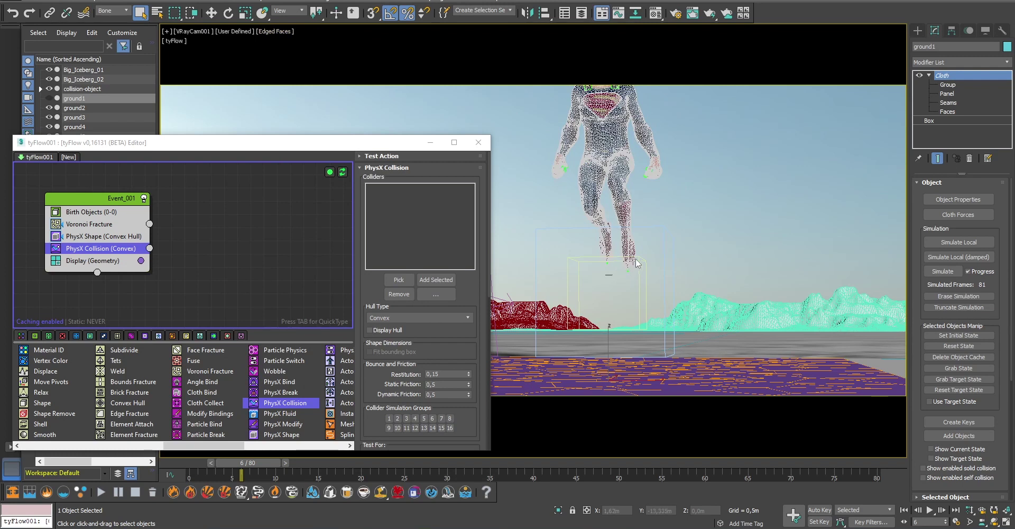
{"action": "left_click", "coordinate": [105, 14]}
{"action": "left_click", "coordinate": [109, 20]}
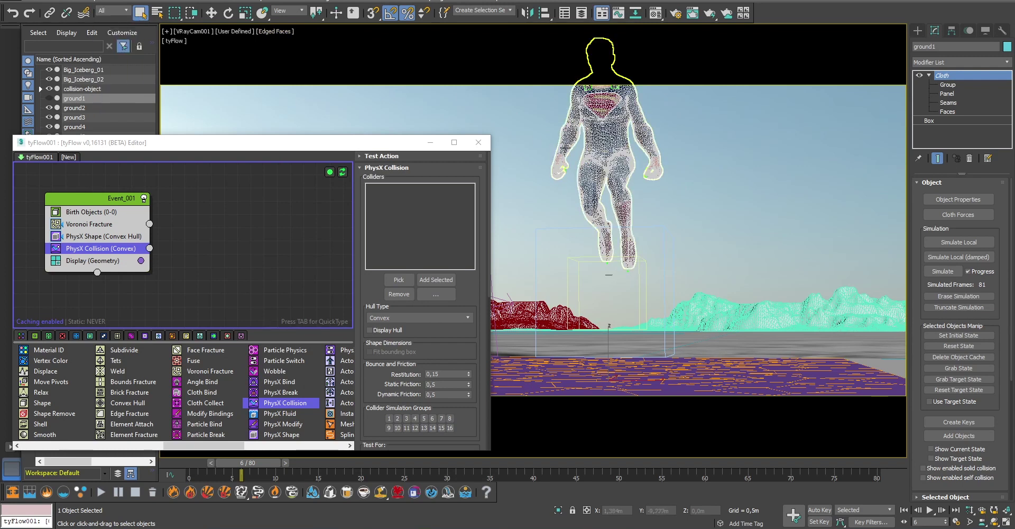
Add the collision-object sphere as a collider in PhysX Collision
{"action": "left_click", "coordinate": [585, 261]}
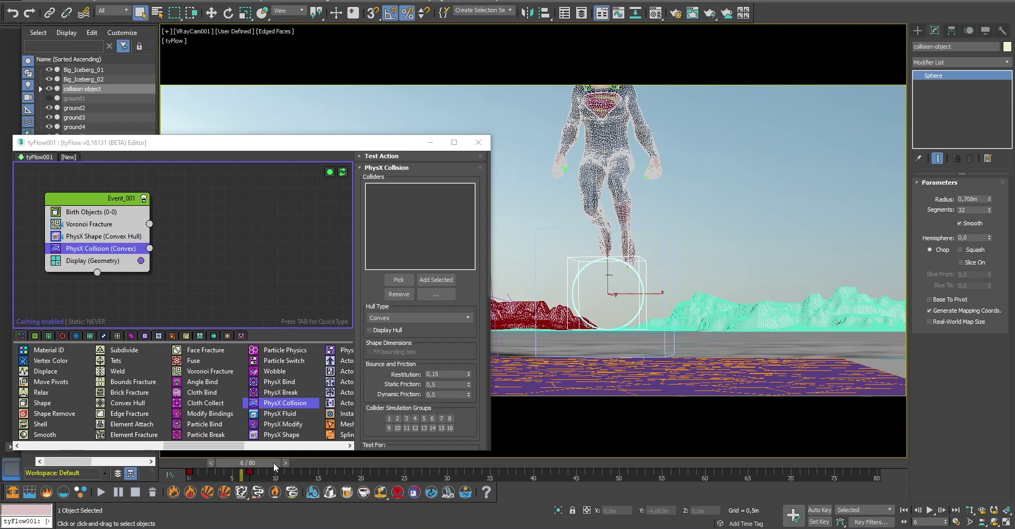
{"action": "mouse_move", "coordinate": [274, 462]}
{"action": "left_mouse_down"}
{"action": "mouse_move", "coordinate": [293, 461]}
{"action": "mouse_move", "coordinate": [267, 457]}
{"action": "mouse_move", "coordinate": [281, 458]}
{"action": "left_mouse_up"}
{"action": "left_click", "coordinate": [444, 281]}
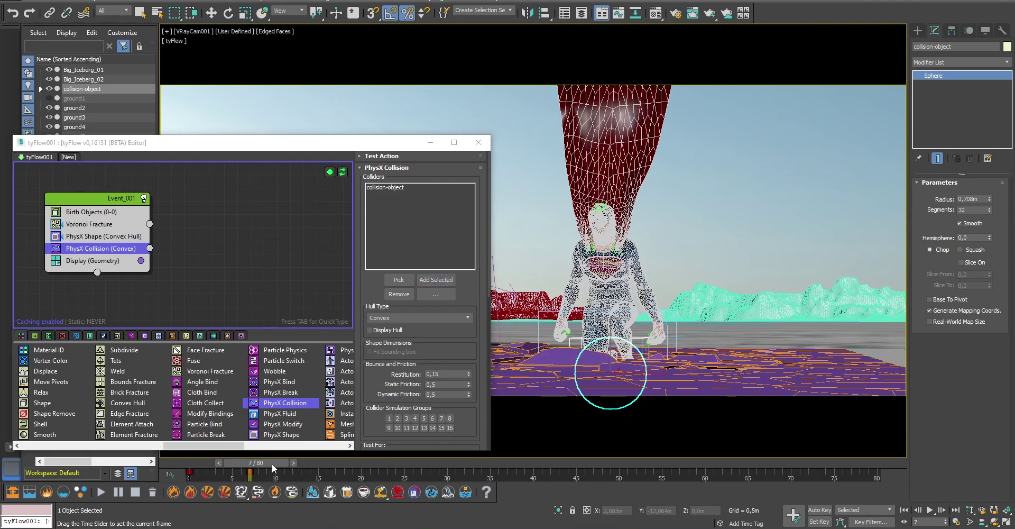
Advance the simulation to frame 14 and turn off the Edged Faces overlay
{"action": "left_click_drag", "start_coordinate": [271, 464], "coordinate": [327, 461]}
{"action": "left_click_drag", "start_coordinate": [490, 417], "coordinate": [417, 416]}
{"action": "left_click", "coordinate": [270, 30]}
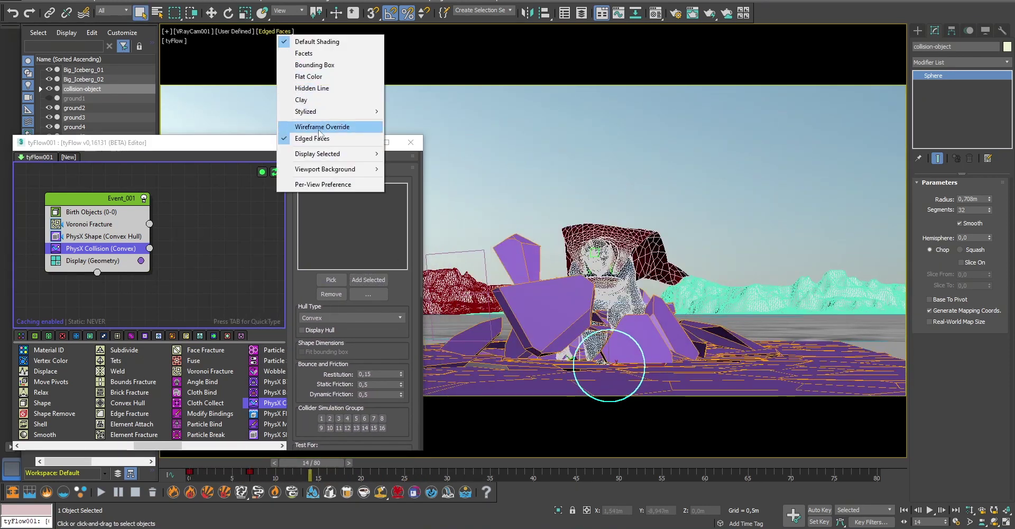
{"action": "left_click", "coordinate": [299, 140]}
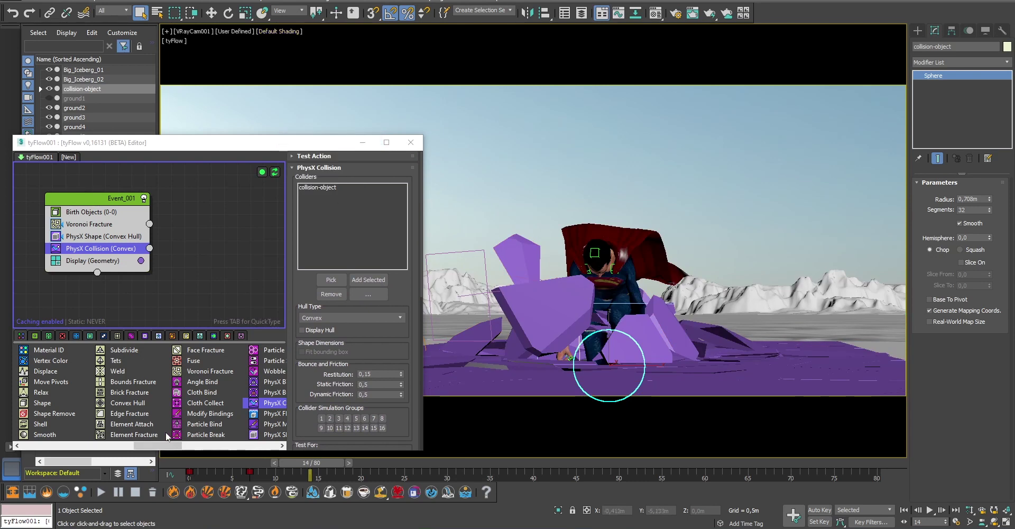
Widen the tyFlow editor and create a new Voronoi Fracture event (Event_002)
{"action": "left_click_drag", "start_coordinate": [161, 447], "coordinate": [173, 449]}
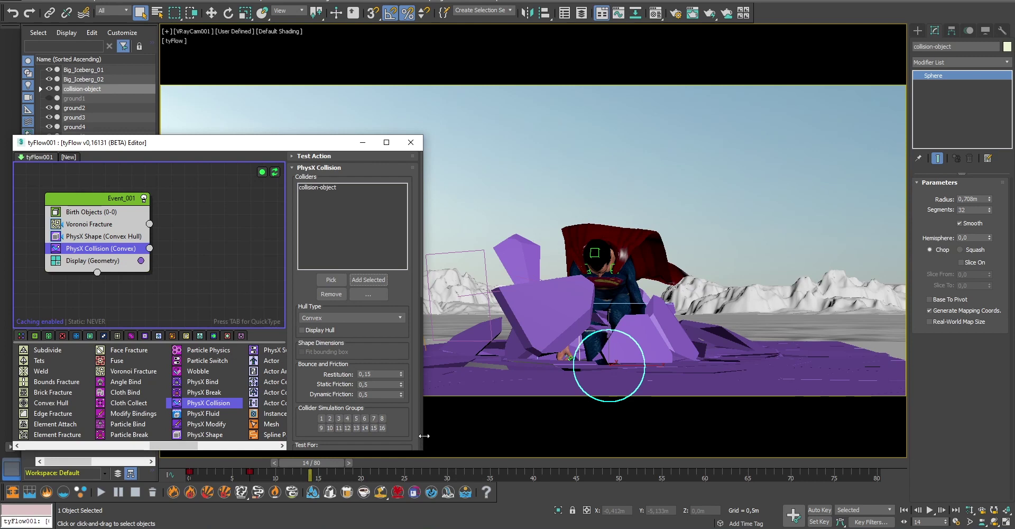
{"action": "left_click_drag", "start_coordinate": [423, 440], "coordinate": [461, 440]}
{"action": "left_click_drag", "start_coordinate": [133, 371], "coordinate": [207, 250]}
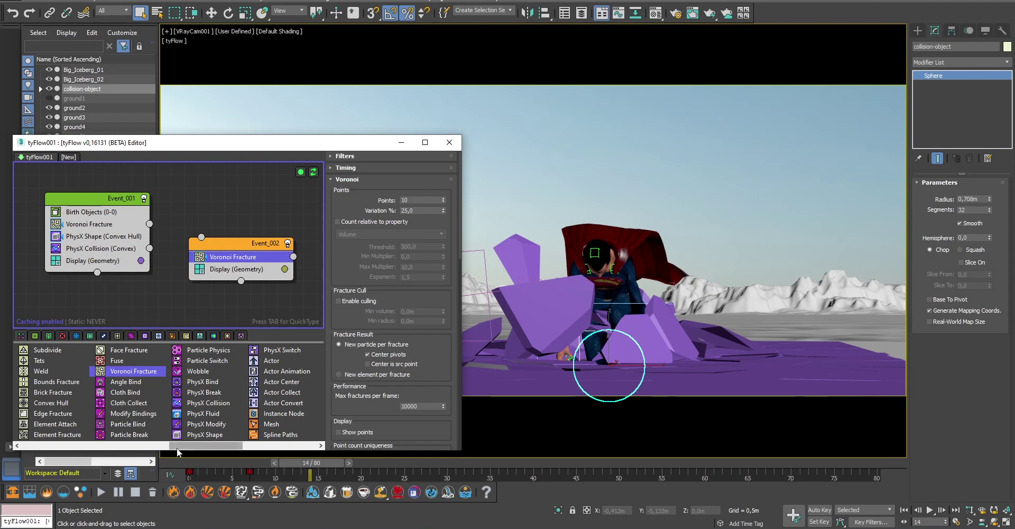
{"action": "left_click_drag", "start_coordinate": [185, 446], "coordinate": [215, 445]}
Add a Property Test to Event_001: Acceleration Magnitude, Greater or Equal, value 2
{"action": "left_click", "coordinate": [206, 382]}
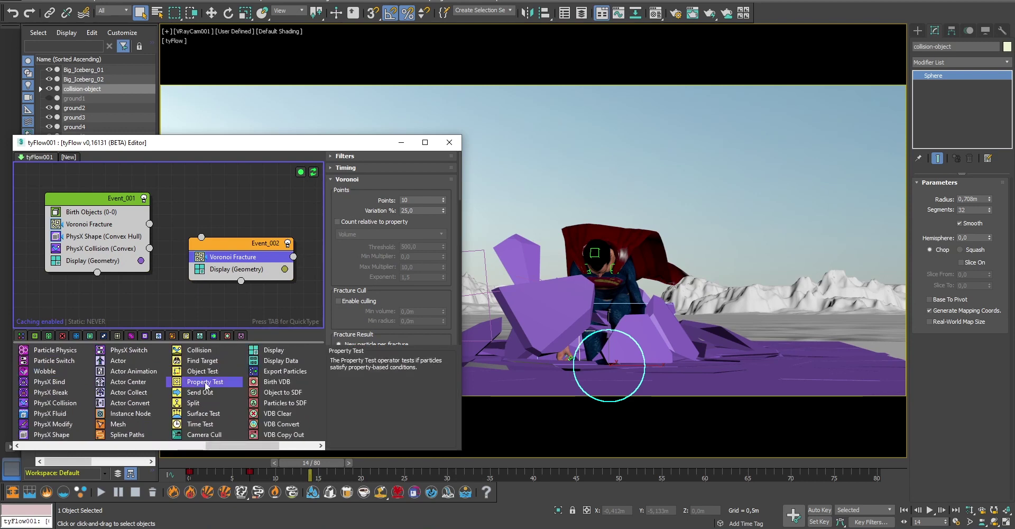
{"action": "left_click_drag", "start_coordinate": [110, 259], "coordinate": [112, 259]}
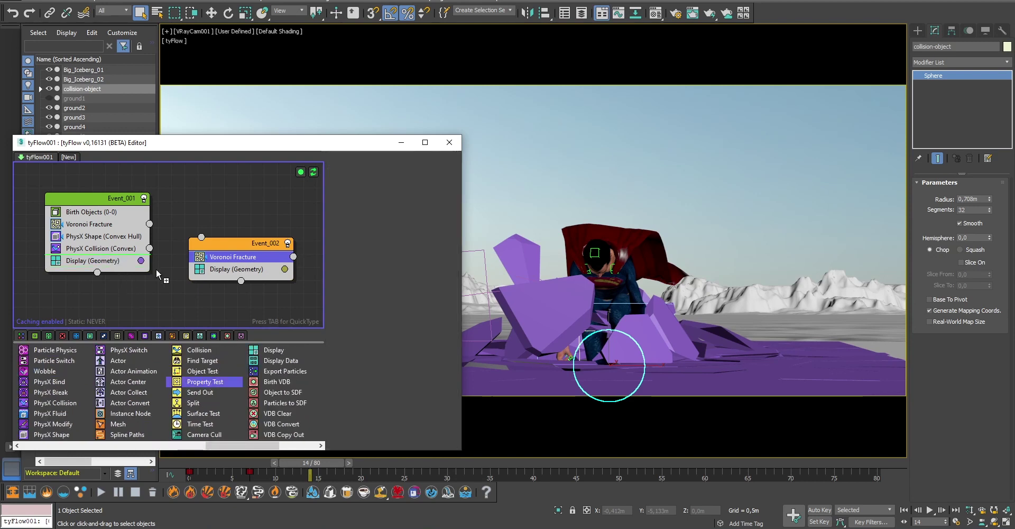
{"action": "left_click", "coordinate": [380, 211]}
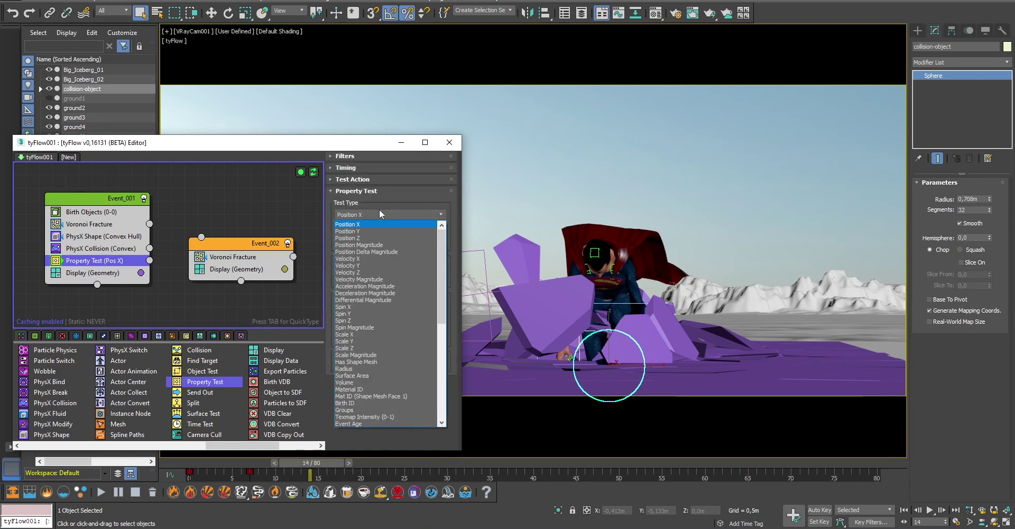
{"action": "left_click", "coordinate": [375, 287]}
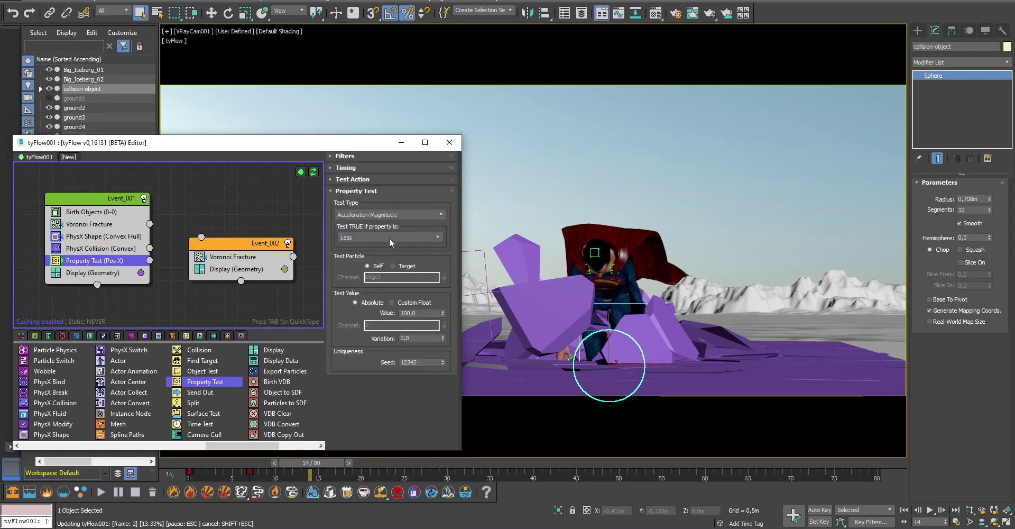
{"action": "left_click", "coordinate": [382, 245]}
{"action": "left_click", "coordinate": [377, 269]}
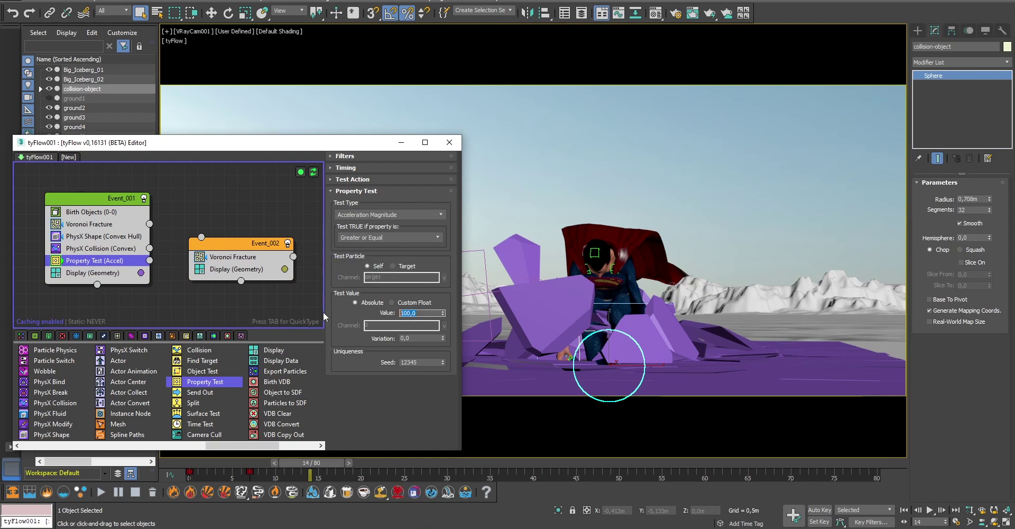
{"action": "type", "text": "2"}
{"action": "key", "text": "Return"}
Wire the Property Test output to Event_002 and set PhysX Shape contact sensitivity to 0,4
{"action": "left_click_drag", "start_coordinate": [150, 259], "coordinate": [204, 241]}
{"action": "left_click", "coordinate": [132, 241]}
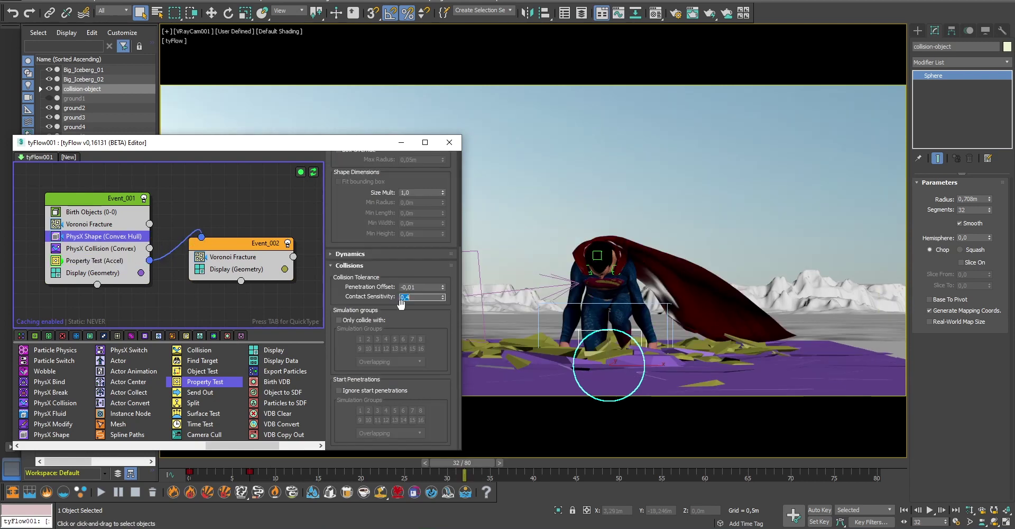
{"action": "mouse_move", "coordinate": [291, 143]}
{"action": "left_mouse_down"}
{"action": "mouse_move", "coordinate": [279, 157]}
{"action": "mouse_move", "coordinate": [279, 142]}
{"action": "left_mouse_up"}
Replay the simulation to frame 31 and add Edge Fracture below Voronoi Fracture in Event_001
{"action": "left_click_drag", "start_coordinate": [238, 463], "coordinate": [479, 457]}
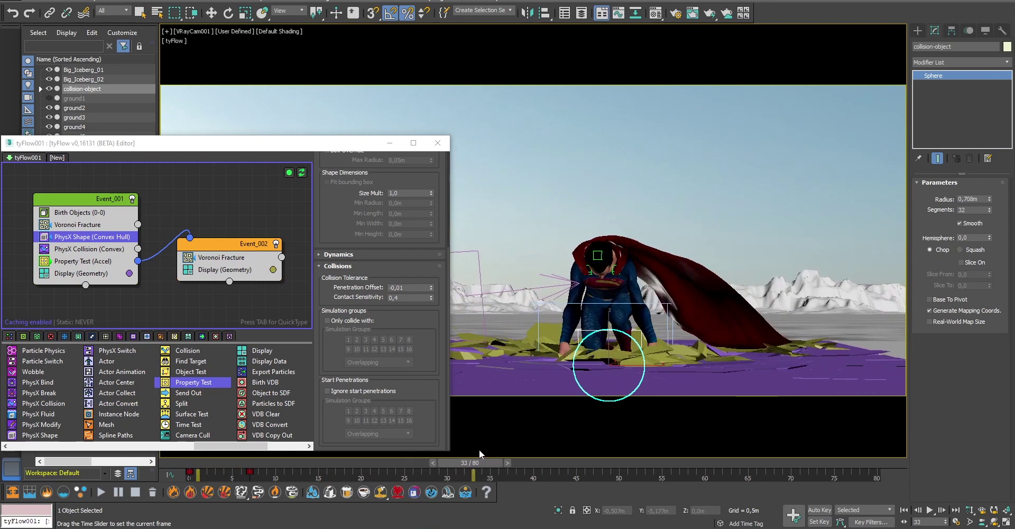
{"action": "left_click_drag", "start_coordinate": [218, 447], "coordinate": [165, 447]}
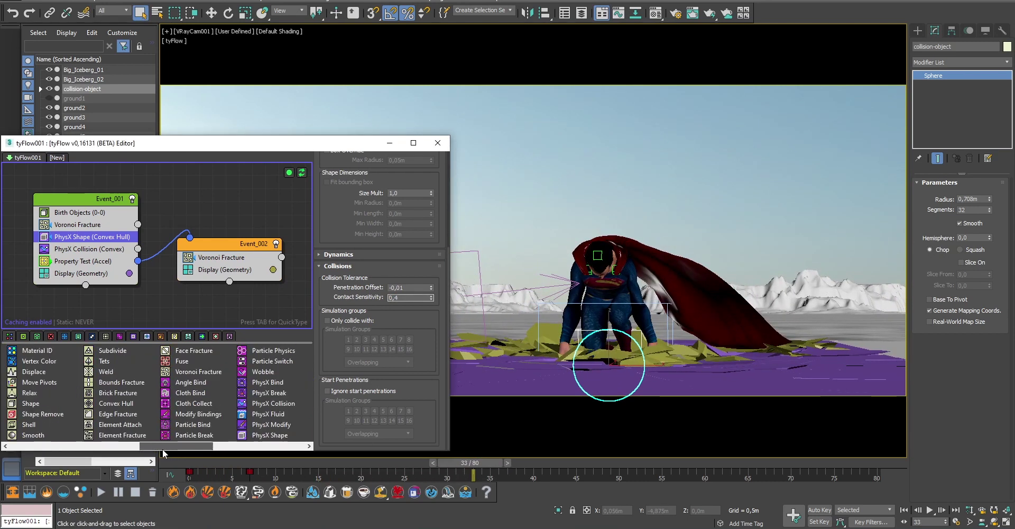
{"action": "left_click_drag", "start_coordinate": [127, 415], "coordinate": [131, 339]}
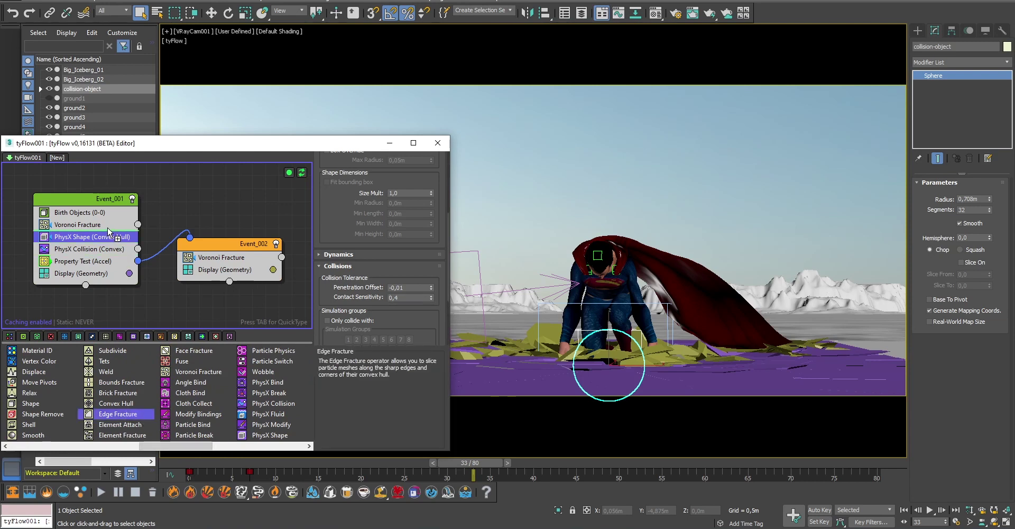
{"action": "left_click_drag", "start_coordinate": [108, 231], "coordinate": [109, 231]}
Close the tyFlow editor, play the simulation, and deselect the collision sphere with Ctrl+D
{"action": "left_click", "coordinate": [434, 144]}
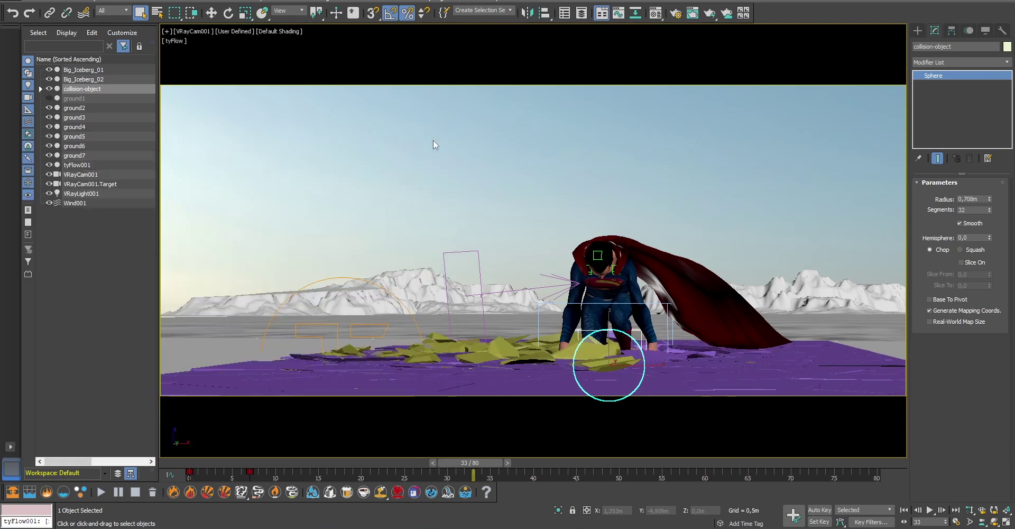
{"action": "left_click", "coordinate": [931, 510]}
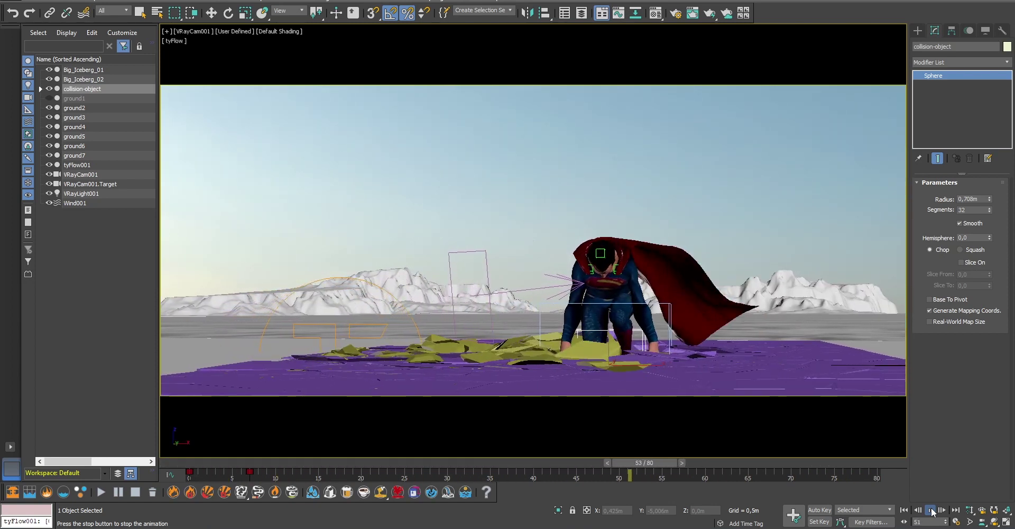
{"action": "key", "text": "ctrl+d"}
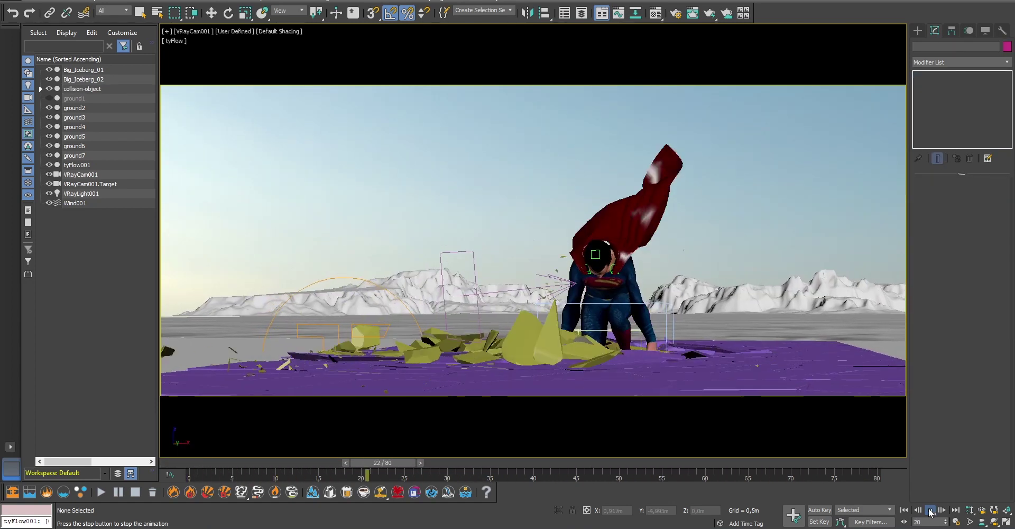